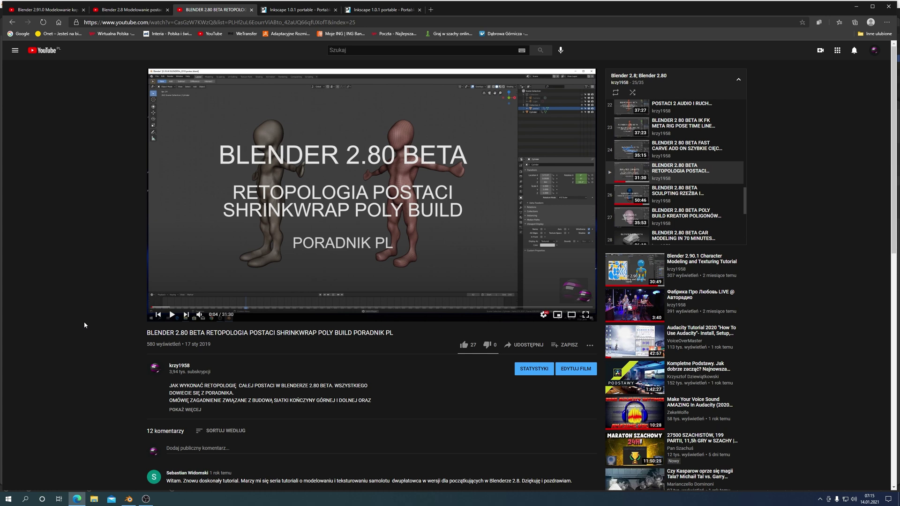
Leave the YouTube tutorial and switch to Blender showing the mask's UV layout
key(Tab)
click(83, 321)
key(alt+Tab)
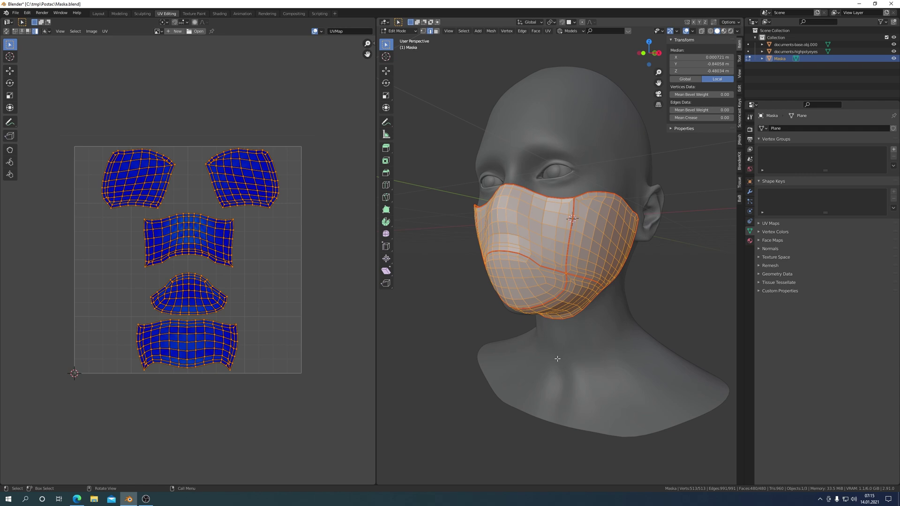
Switch to the Inkscape download page in Edge and move to its other tab
key(alt+Tab)
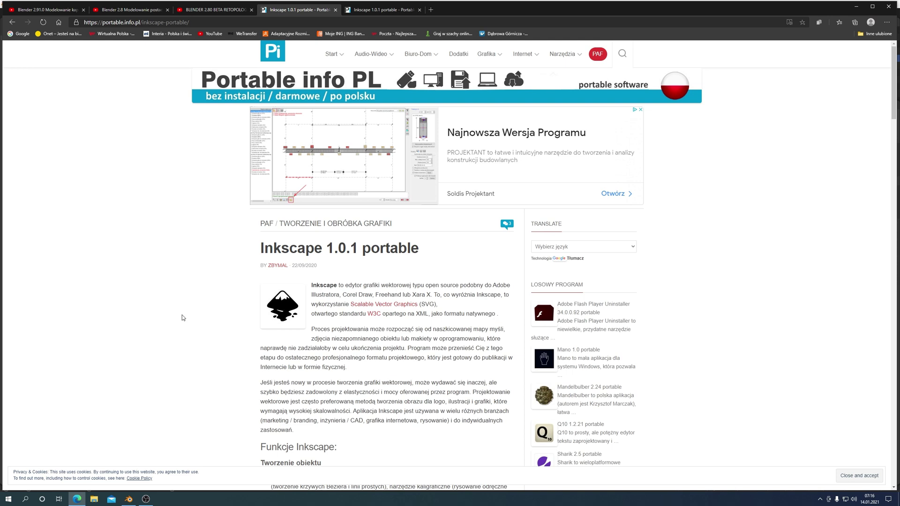
key(ctrl+Tab)
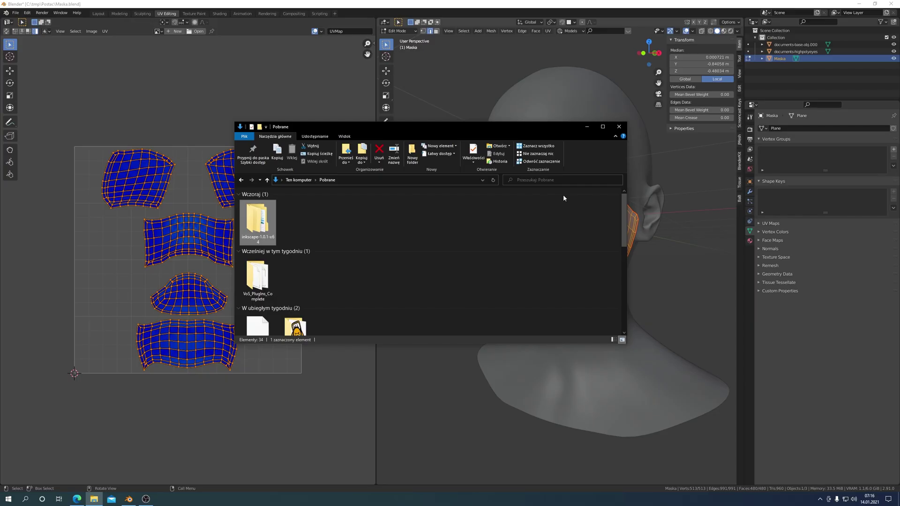
Open the inkscape-1.0.1-x64, inkscape and bin folders in turn
double_click(255, 207)
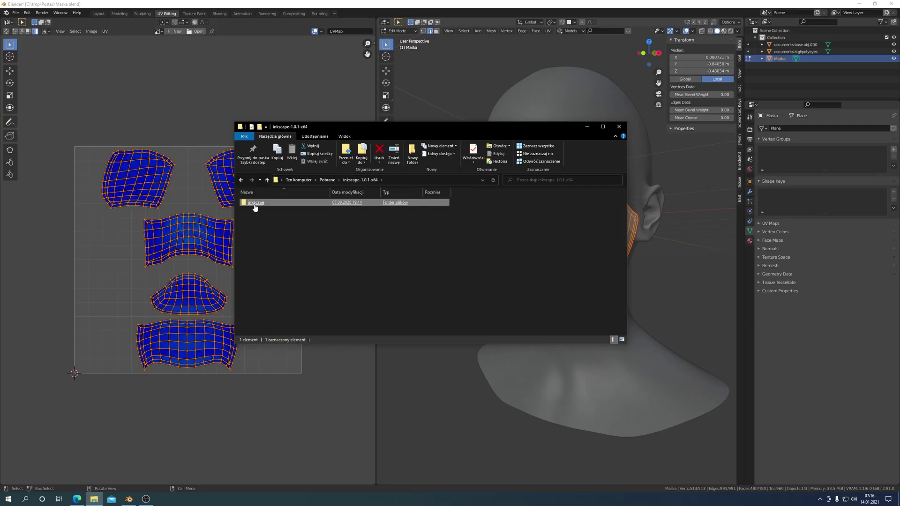
double_click(254, 208)
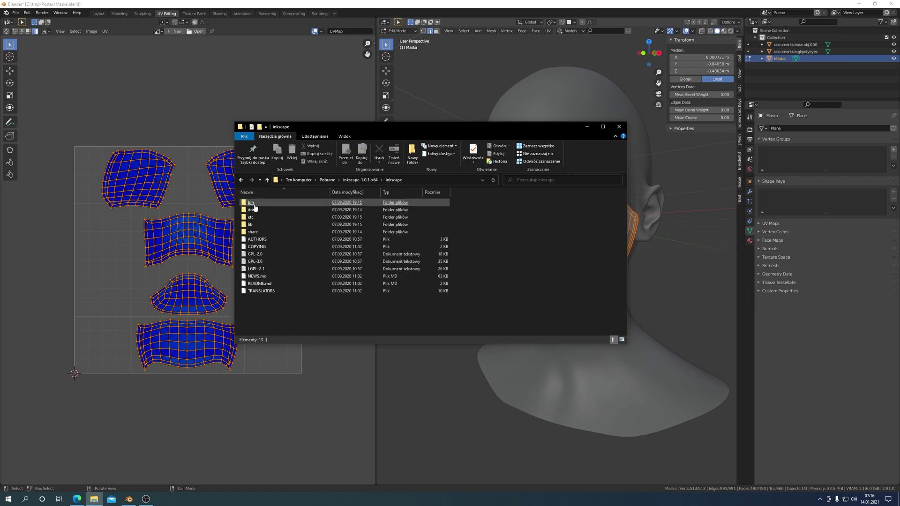
double_click(253, 203)
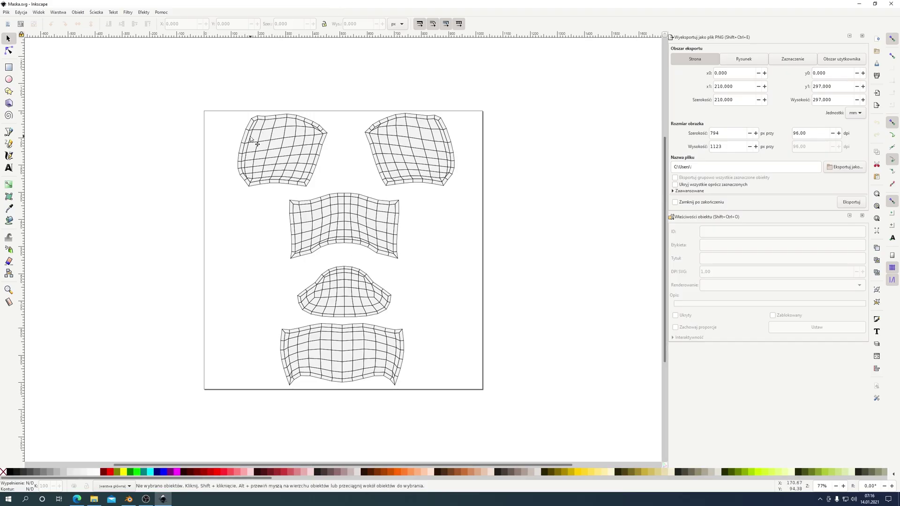
Group the top-left and top-right pattern pieces, nudging the top-left piece slightly left
click(250, 136)
drag(200, 89, 335, 193)
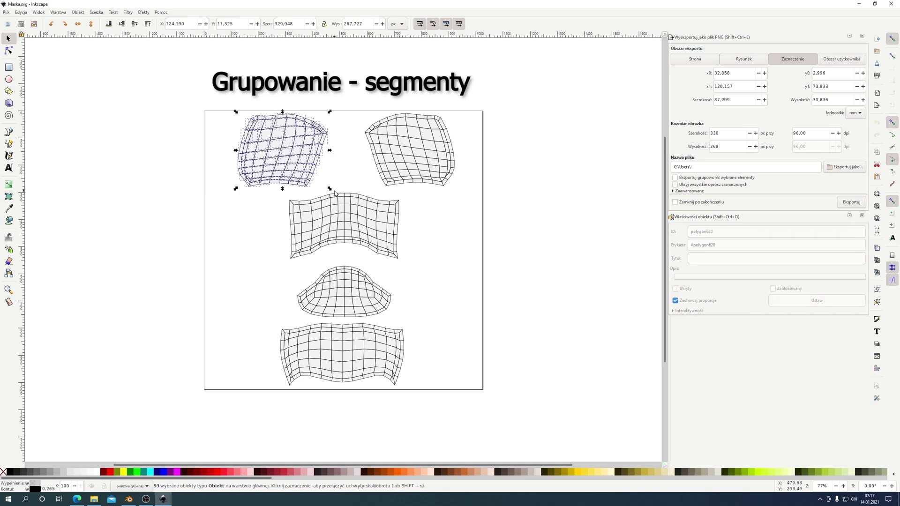
right_click(263, 147)
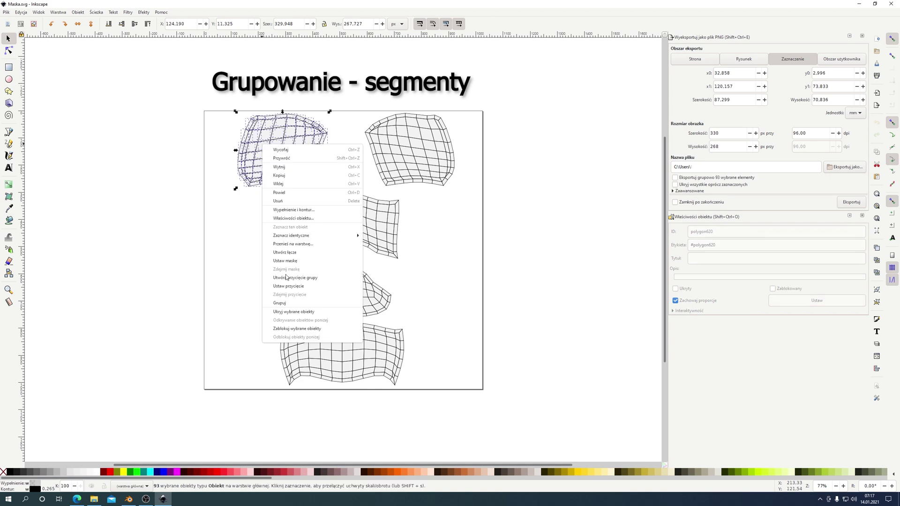
click(287, 305)
mouse_move(355, 86)
mouse_down()
mouse_move(420, 180)
mouse_move(520, 195)
mouse_up()
right_click(424, 144)
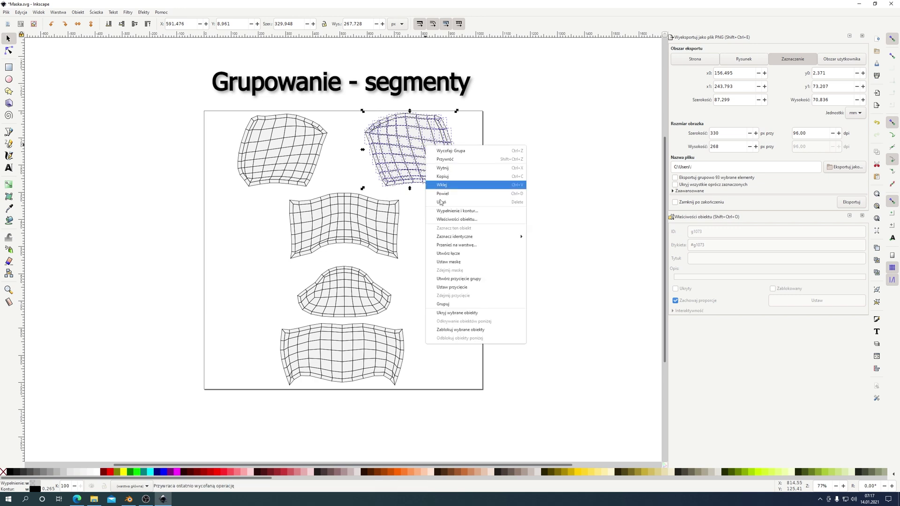
click(445, 305)
drag(263, 188, 423, 265)
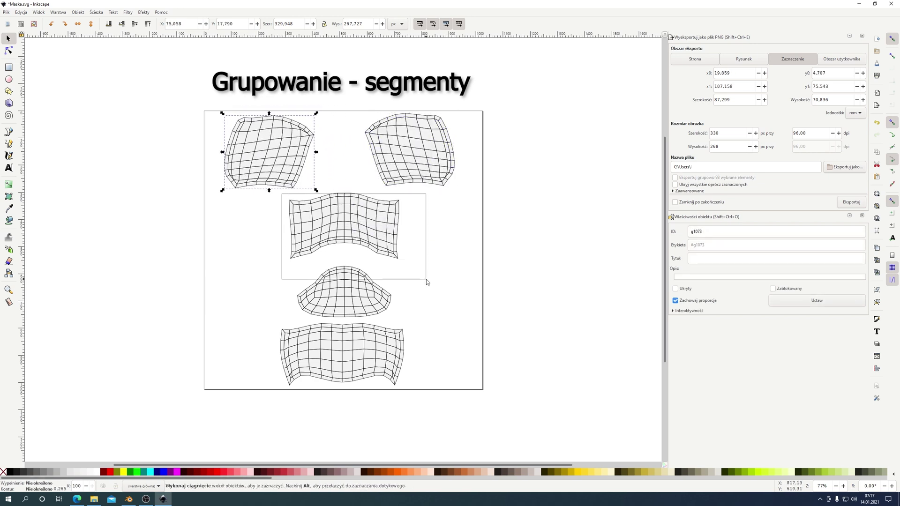
Group the upper middle, arch-shaped and bottom pieces, then select all five groups
shift+drag(331, 181, 352, 206)
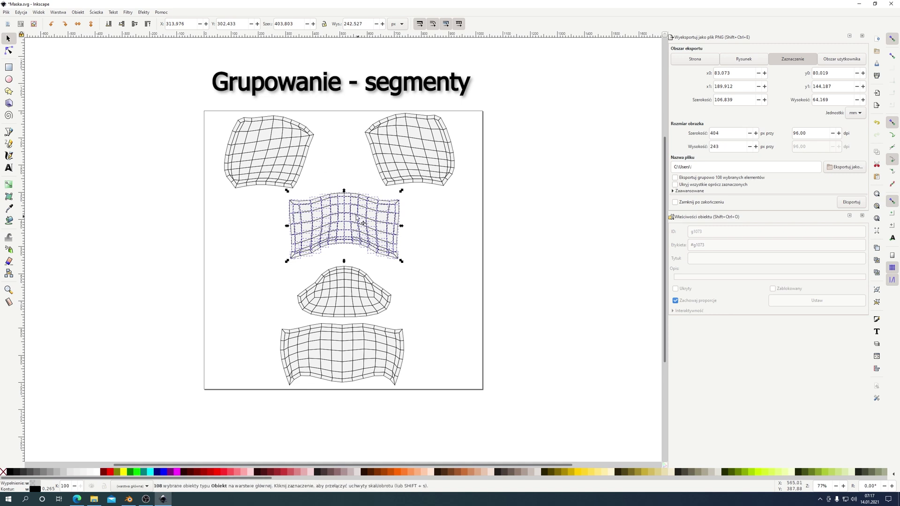
right_click(350, 212)
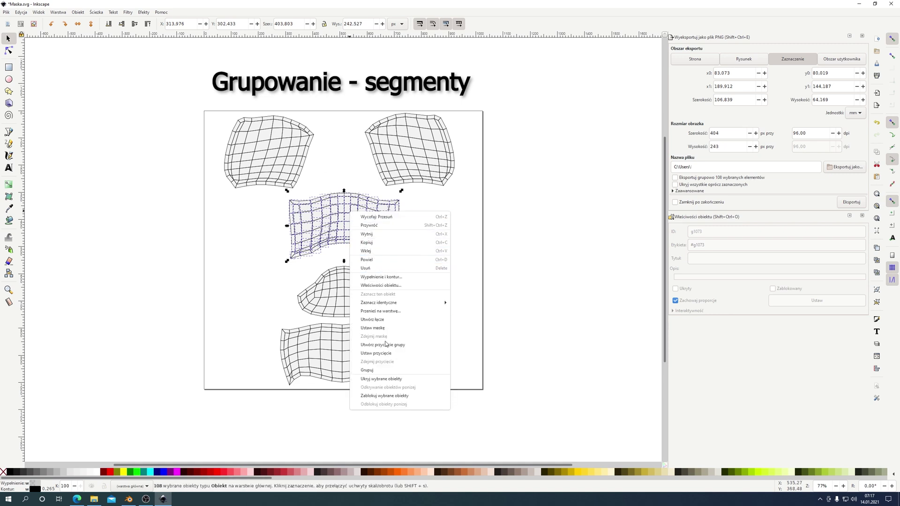
click(385, 370)
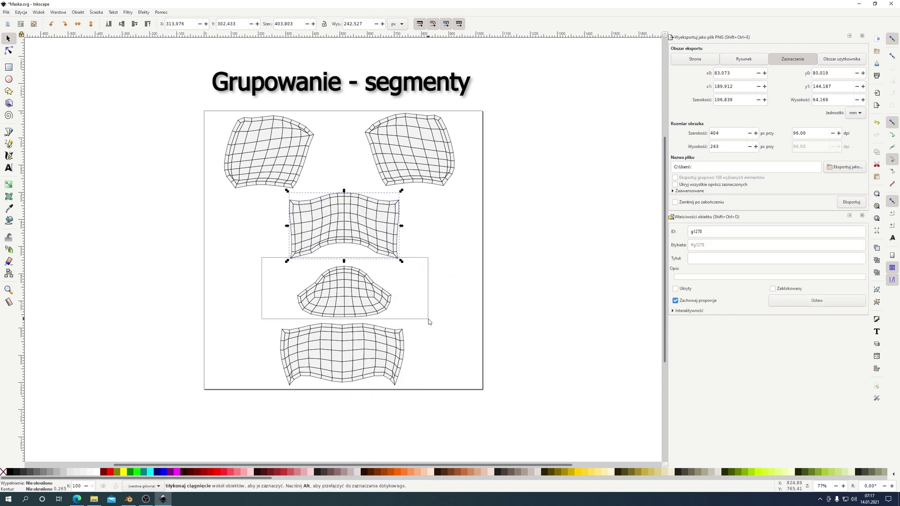
drag(268, 265, 432, 330)
right_click(347, 293)
key(Escape)
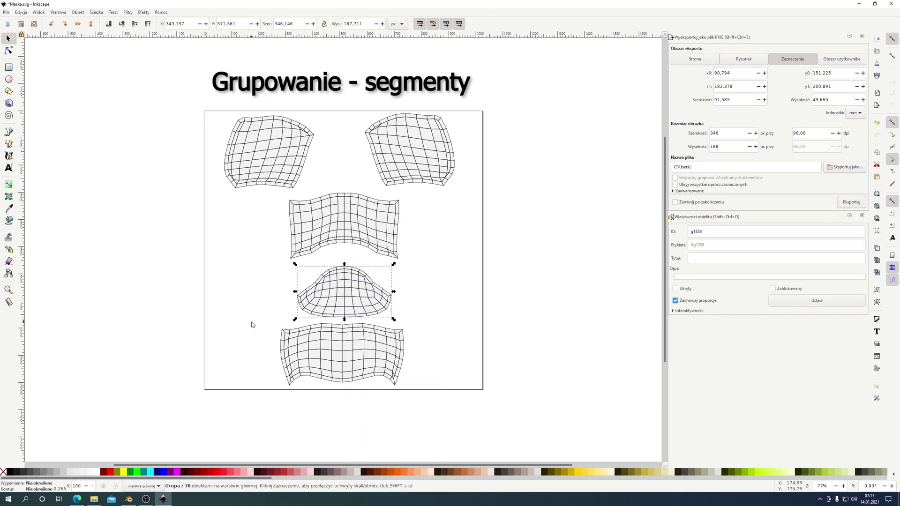
drag(252, 322, 454, 412)
right_click(367, 361)
click(375, 318)
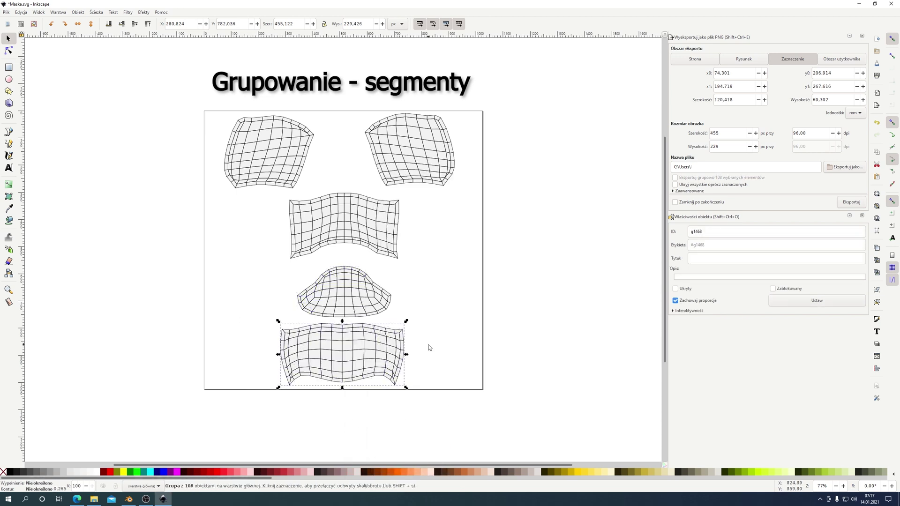
drag(206, 103, 510, 411)
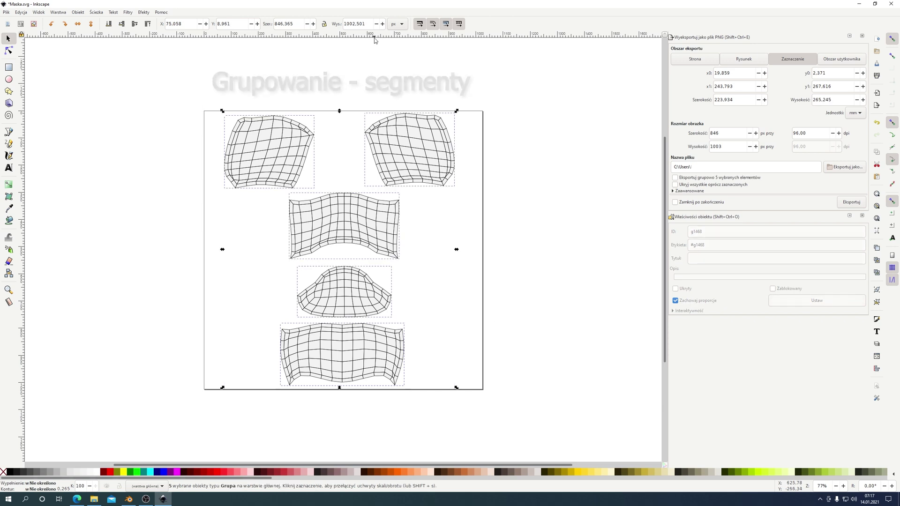
With units in cm and W/H locked, set the selection's width to 48
click(403, 24)
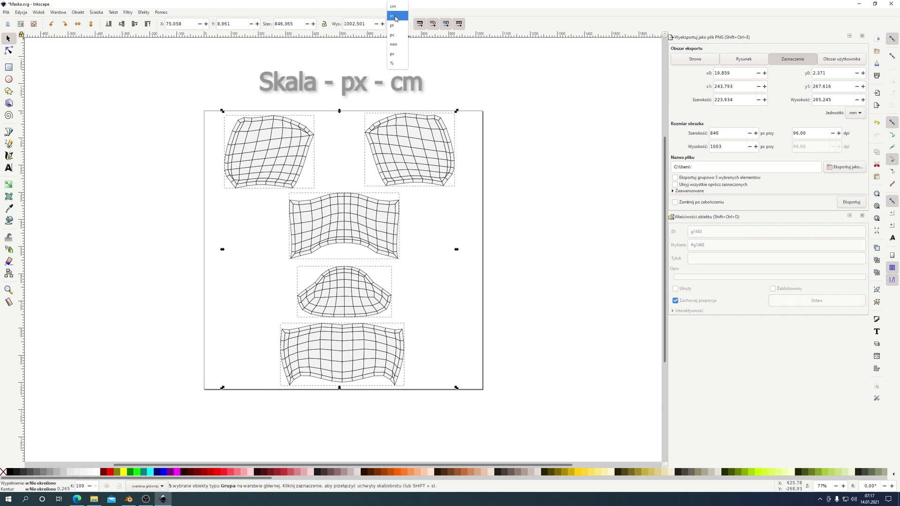
click(393, 10)
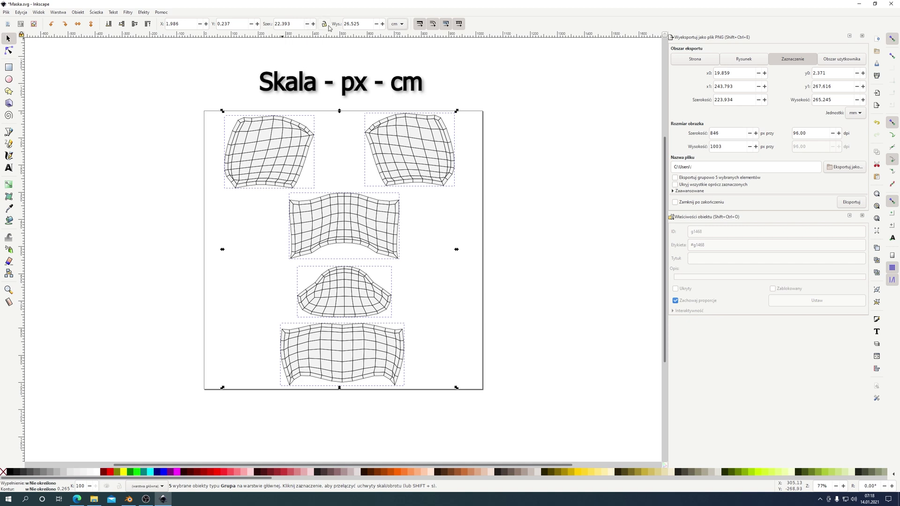
click(324, 24)
double_click(293, 24)
text(48)
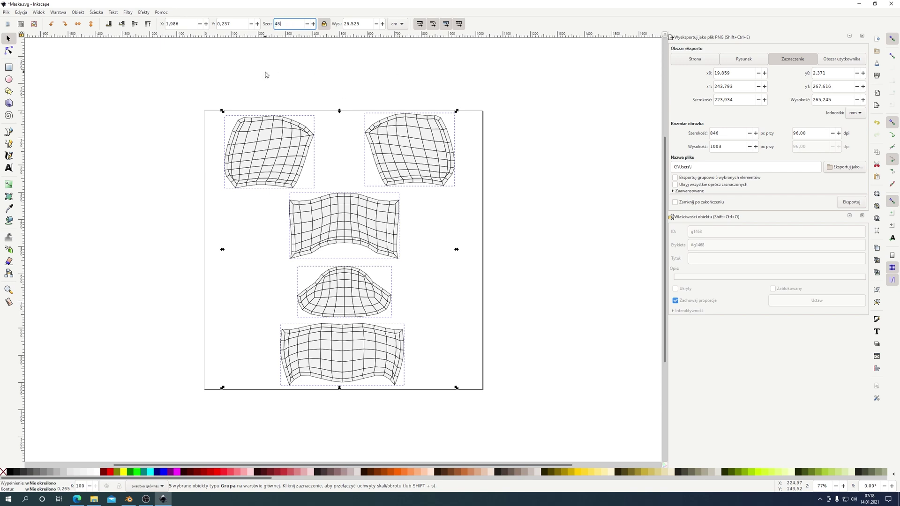
key(Return)
key(Escape)
scroll(311, 145, down, 5)
scroll(310, 145, down, 2)
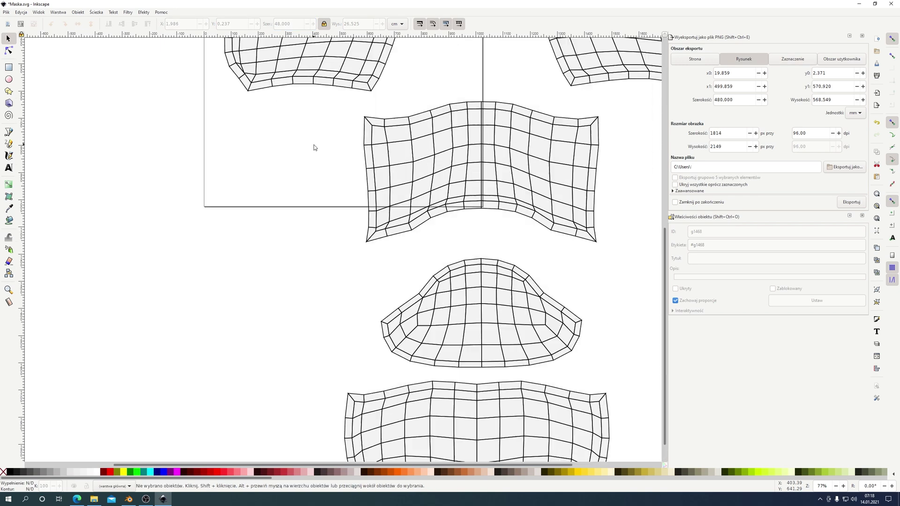
scroll(311, 147, up, 8)
In Document Properties, resize the page to the drawing with linked 10 margins
click(6, 12)
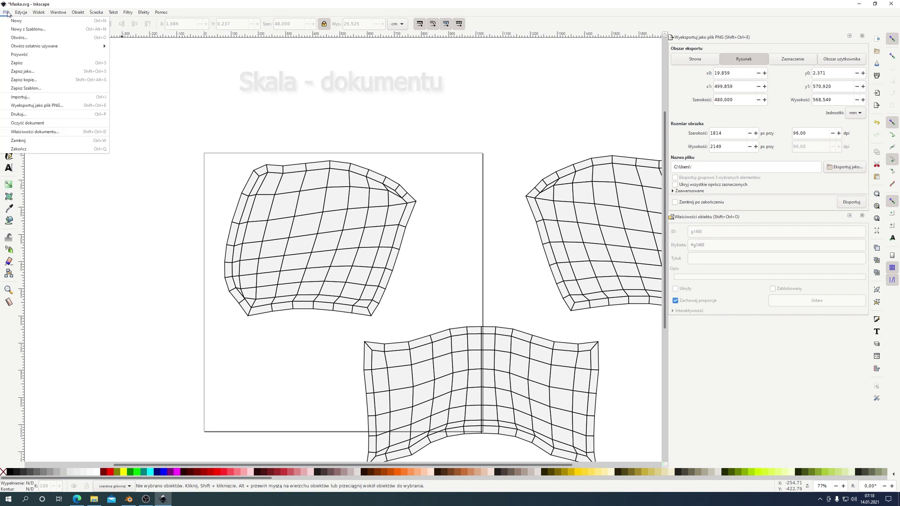
click(33, 132)
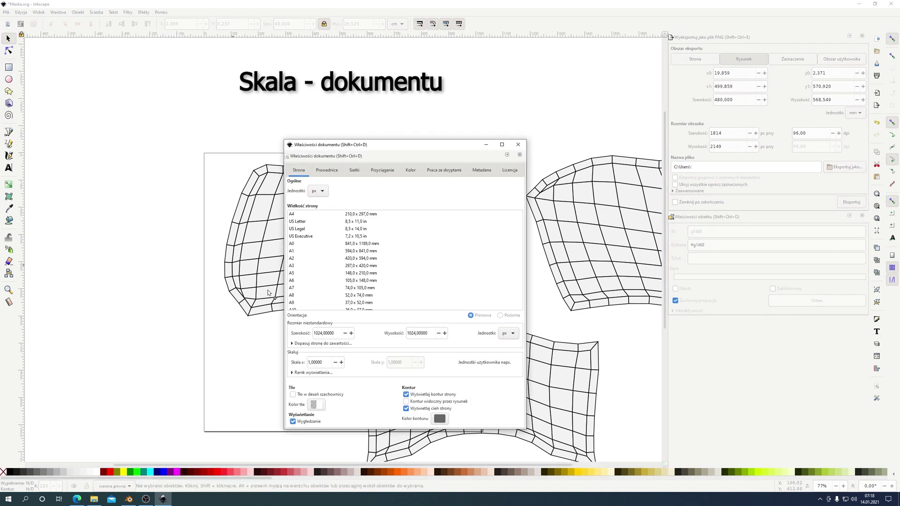
click(323, 343)
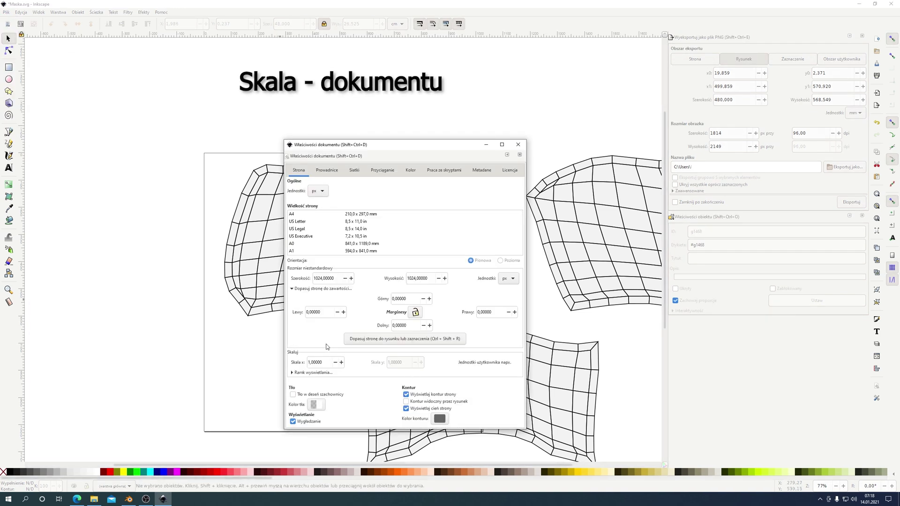
click(415, 313)
triple_click(396, 299)
text(10)
key(Tab)
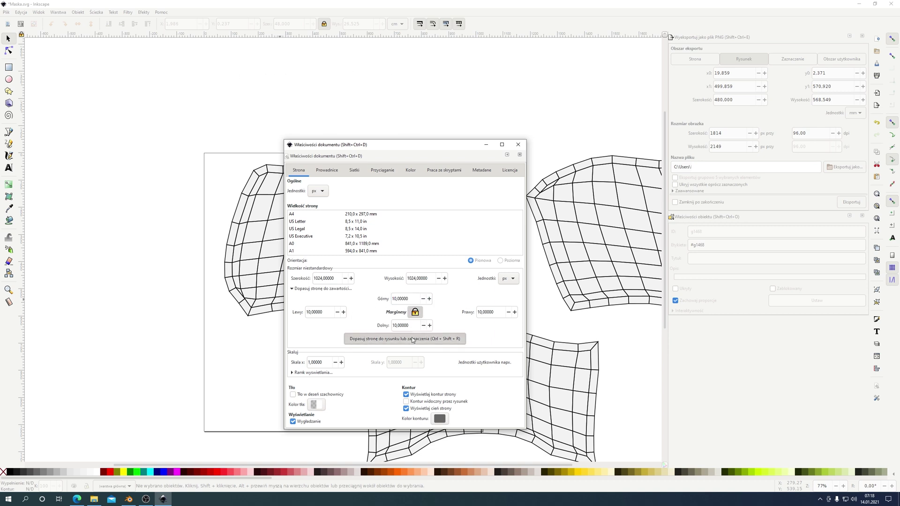
click(413, 339)
click(518, 144)
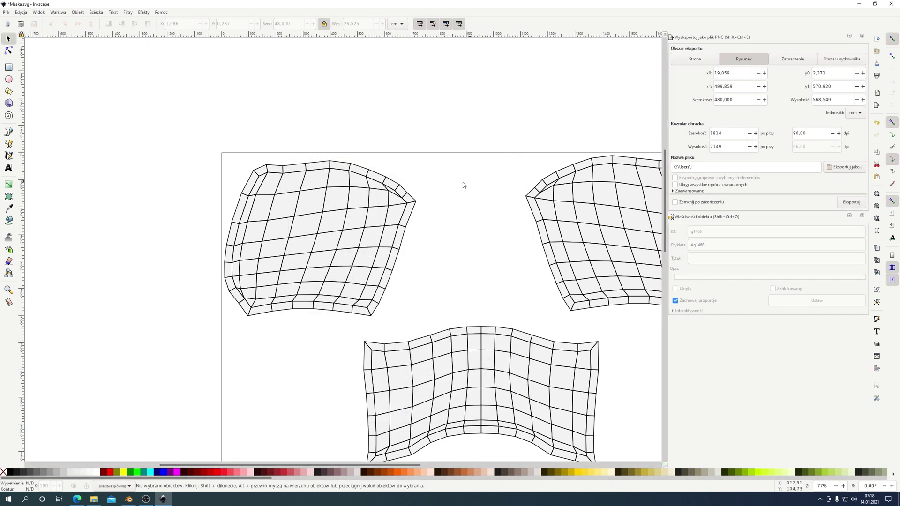
Check the cm sizes of the bottom, top-left, middle and nose pieces, then select all five
click(862, 35)
key(5)
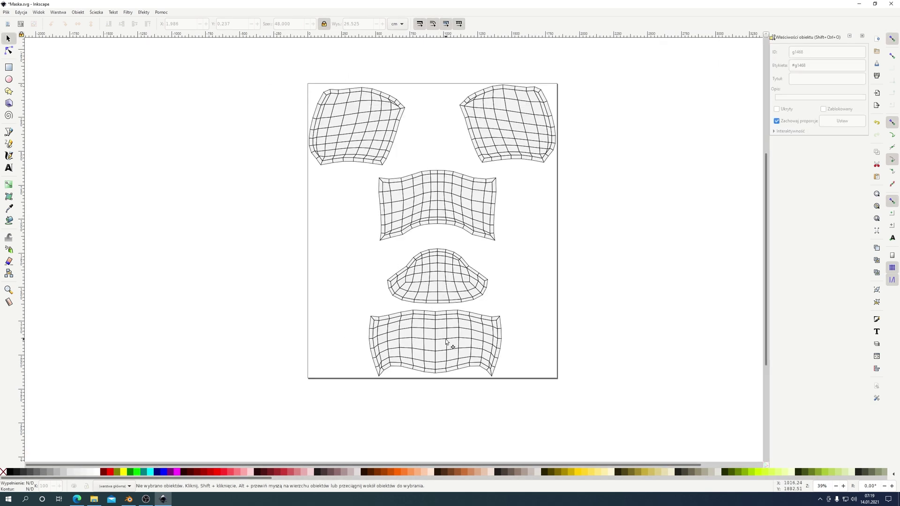
click(445, 342)
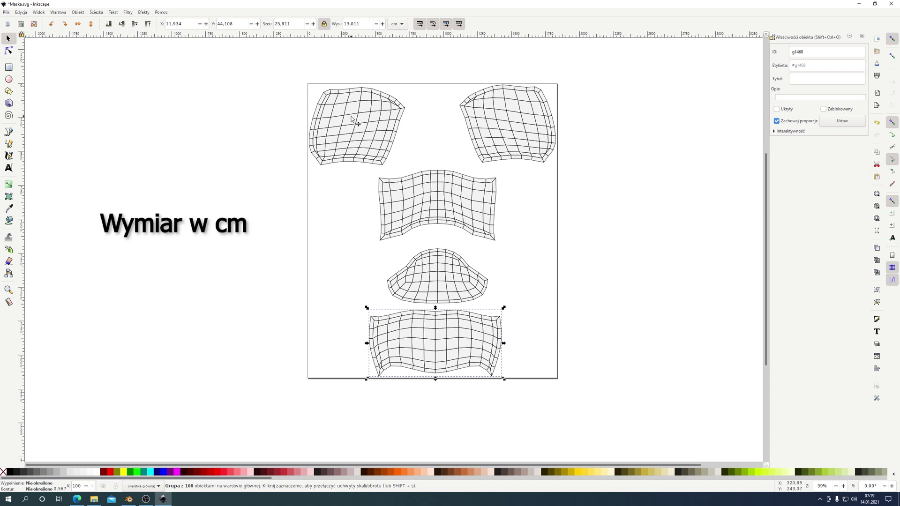
click(353, 119)
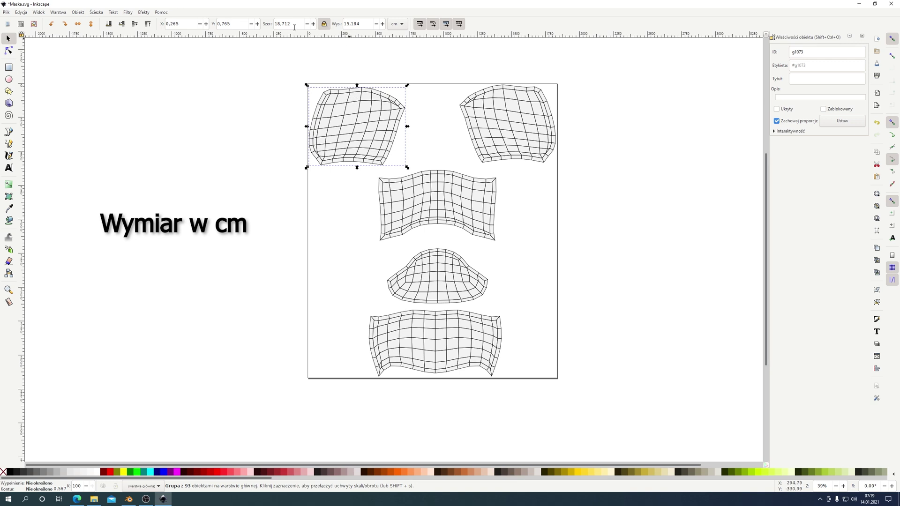
click(455, 211)
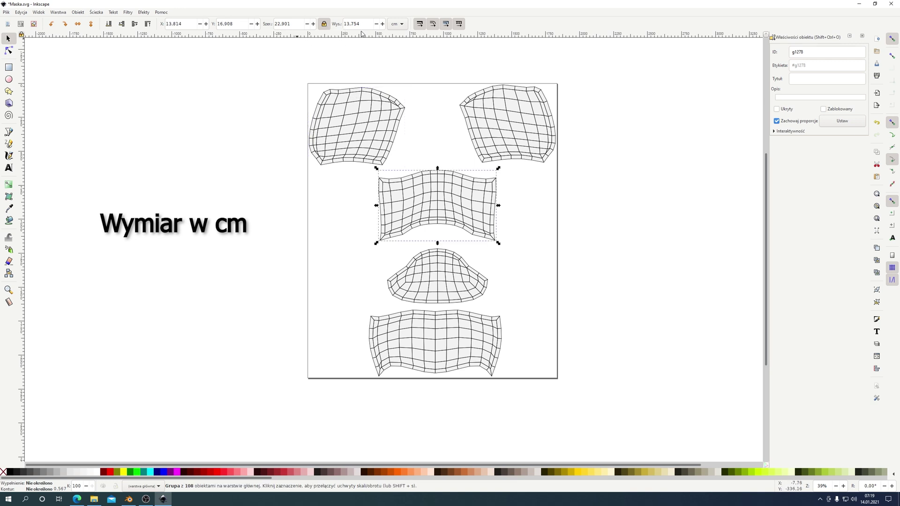
click(449, 279)
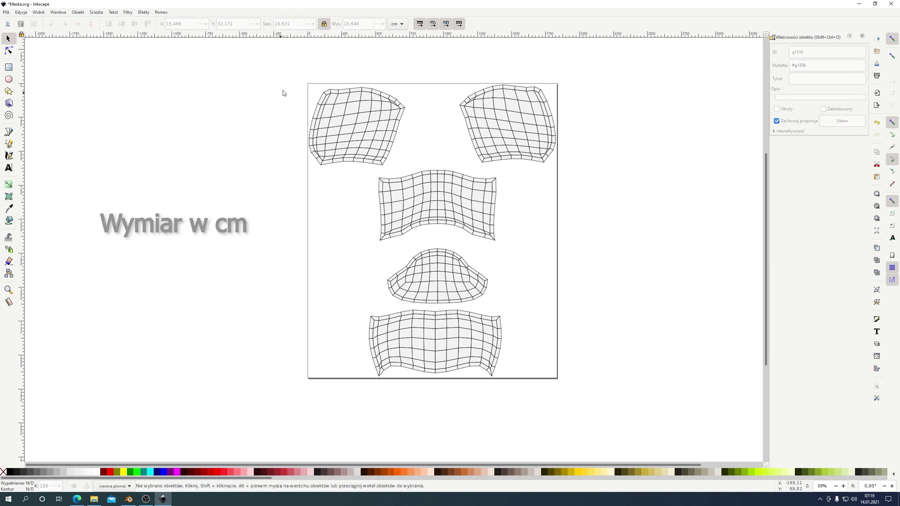
drag(283, 73, 609, 404)
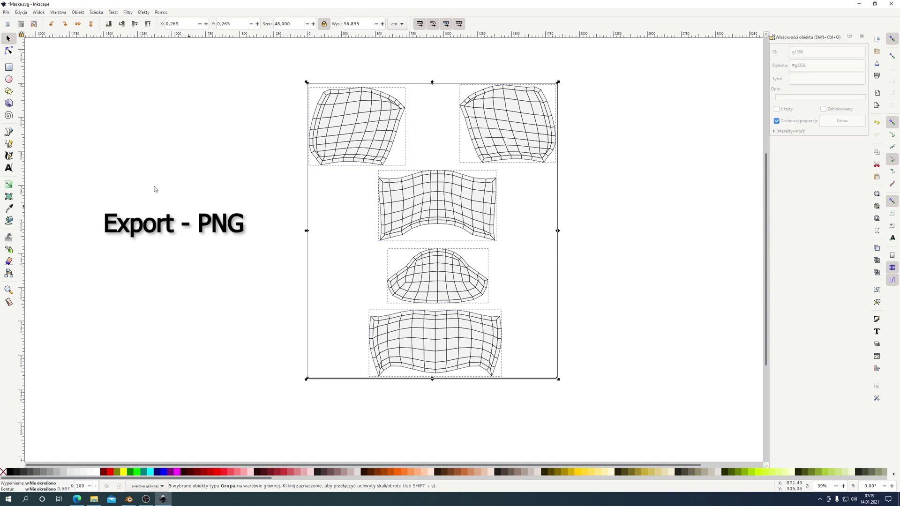
Open Export PNG Image for the selection, sized 1814 × 2149 px at 96 dpi
click(6, 12)
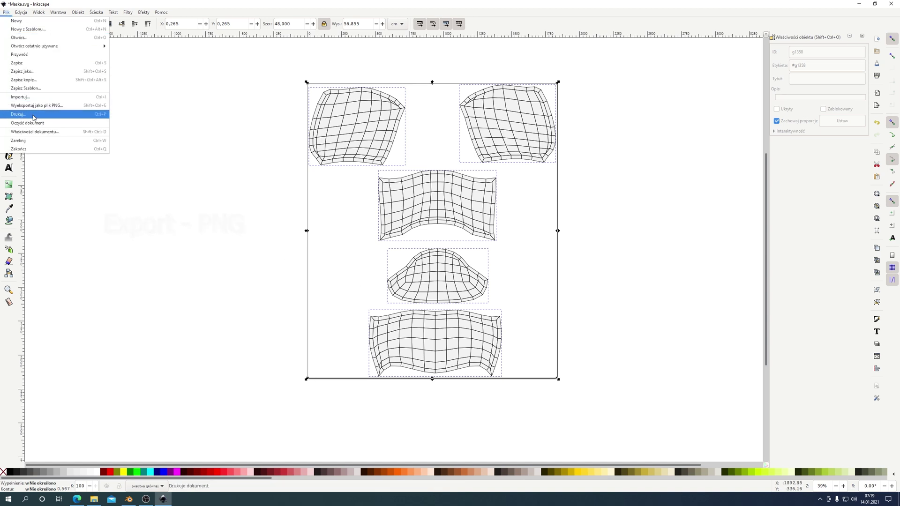
click(34, 106)
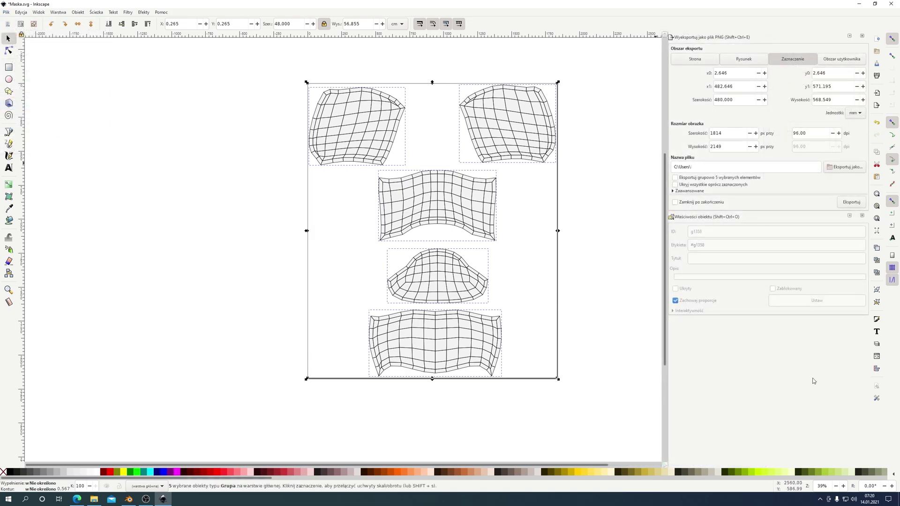